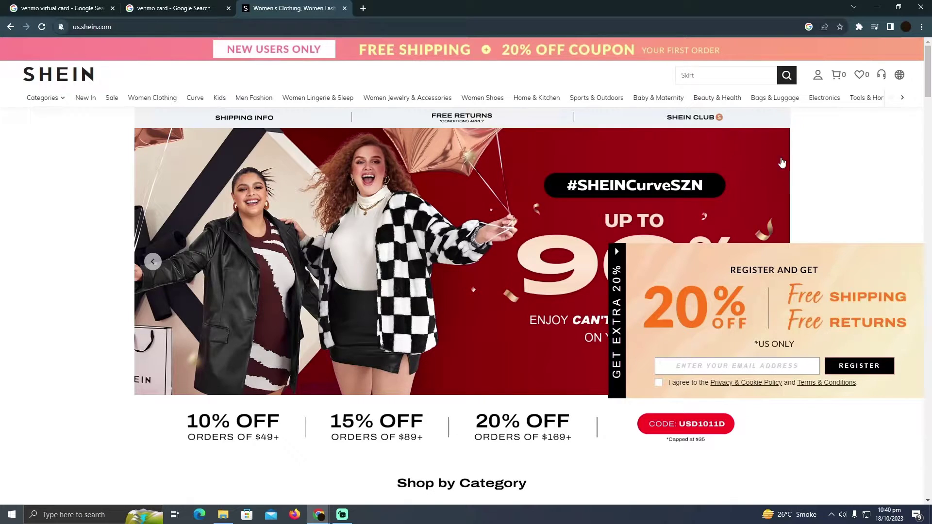
{"action": "mouse_move", "coordinate": [927, 73]}
{"action": "left_mouse_down"}
{"action": "mouse_move", "coordinate": [926, 138]}
{"action": "mouse_move", "coordinate": [927, 87]}
{"action": "left_mouse_up"}
{"action": "scroll", "coordinate": [599, 165], "scroll_direction": "down", "scroll_amount": 5}
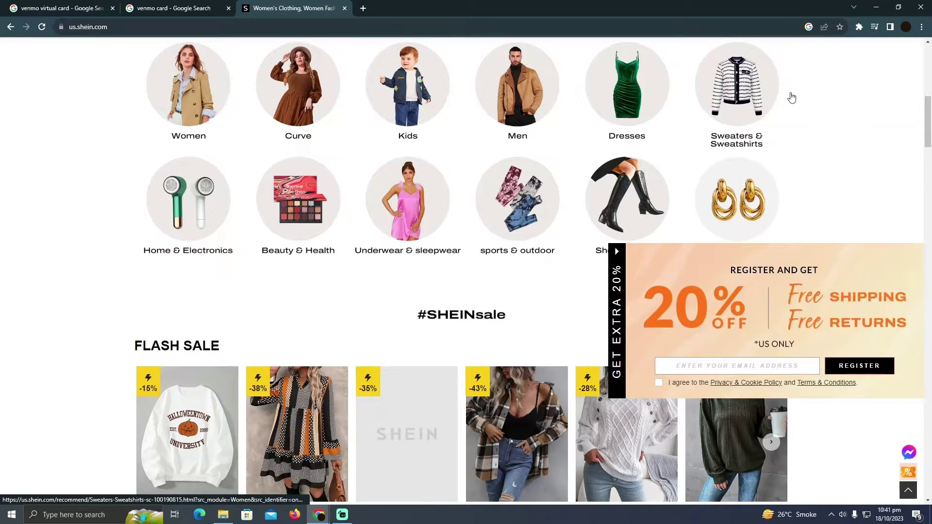
{"action": "mouse_move", "coordinate": [927, 132]}
{"action": "left_mouse_down"}
{"action": "mouse_move", "coordinate": [927, 82]}
{"action": "mouse_move", "coordinate": [909, 177]}
{"action": "mouse_move", "coordinate": [844, 90]}
{"action": "left_mouse_up"}
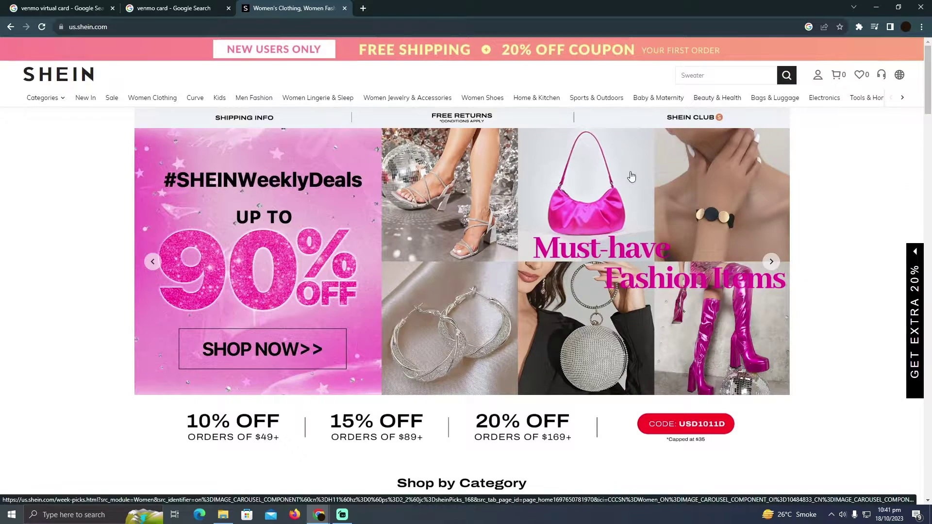
Step: Open the SHEIN shopping cart to show the empty cart and checkout steps
{"action": "mouse_move", "coordinate": [837, 74]}
{"action": "left_click", "coordinate": [845, 81]}
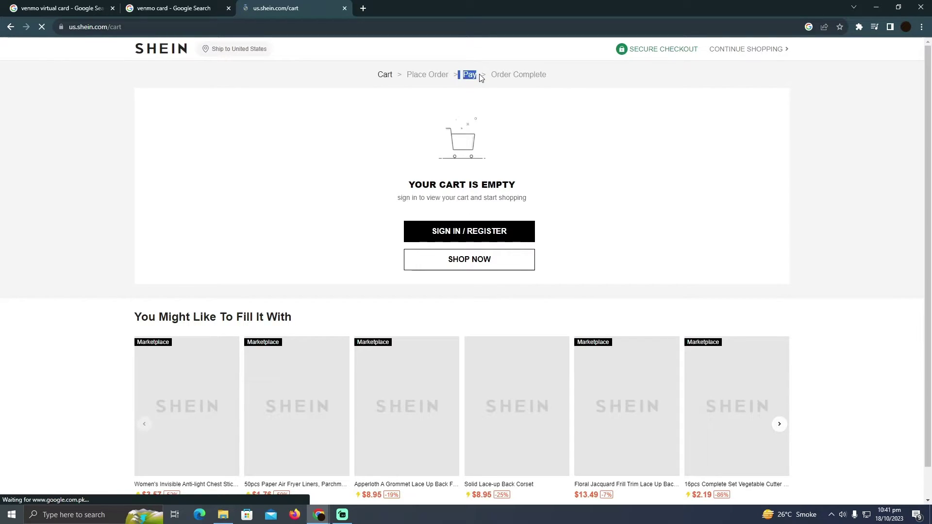
Step: Preview the black Venmo debit card review and teal Venmo Mastercard images, then view 'venmo virtual card' results
{"action": "key", "text": "ctrl+shift+Tab"}
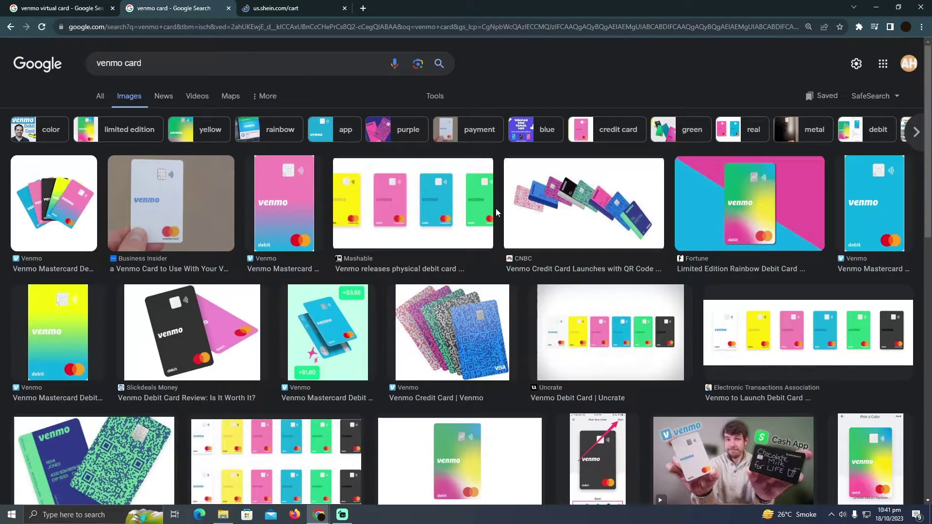
{"action": "left_click", "coordinate": [213, 321]}
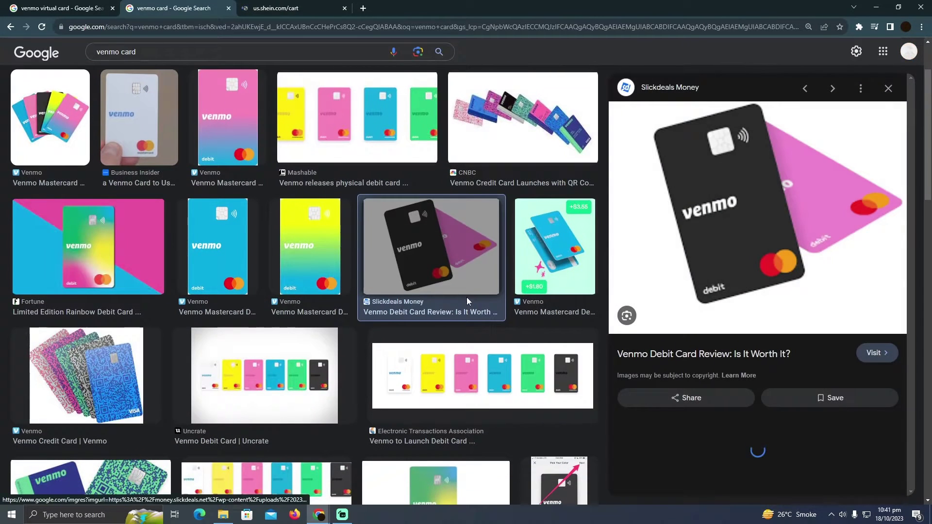
{"action": "left_click", "coordinate": [573, 243]}
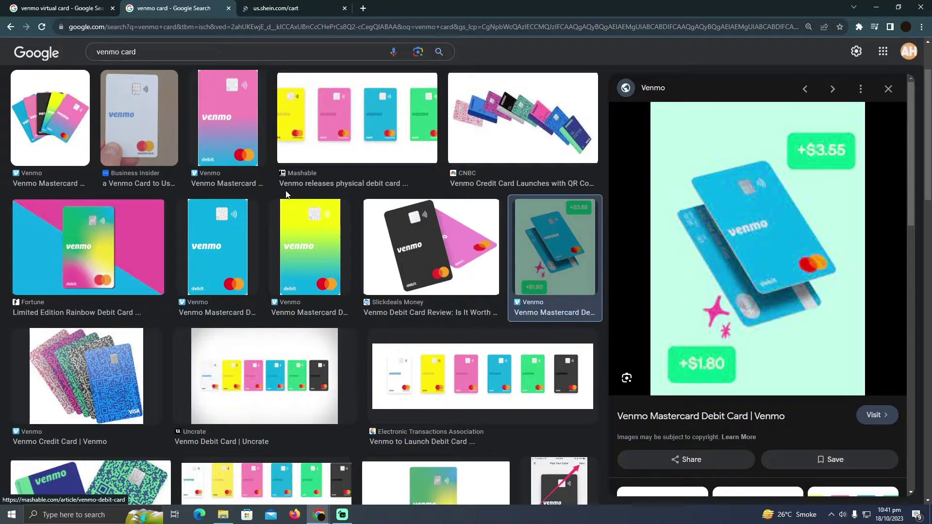
{"action": "left_click", "coordinate": [54, 9]}
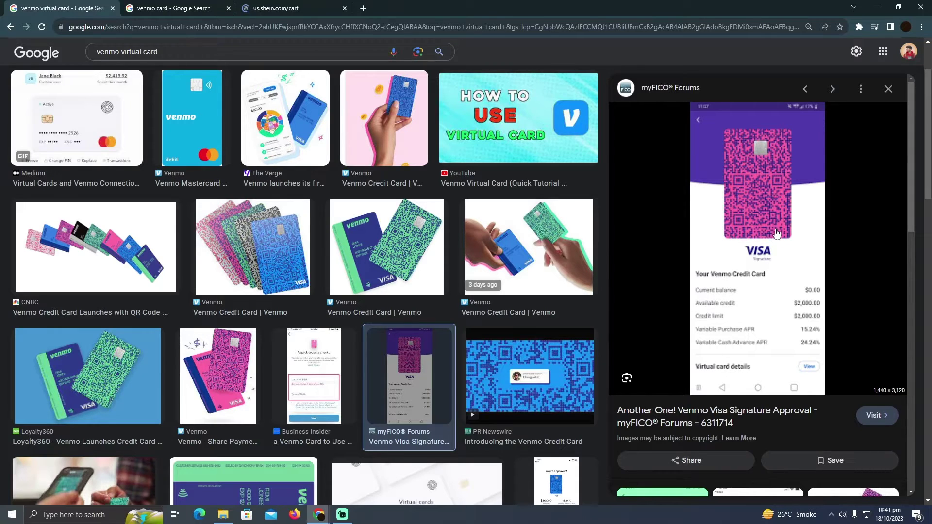
Step: Preview the myFICO Venmo approval and Visa Signature images, then return to 'venmo card' results
{"action": "left_click", "coordinate": [554, 479]}
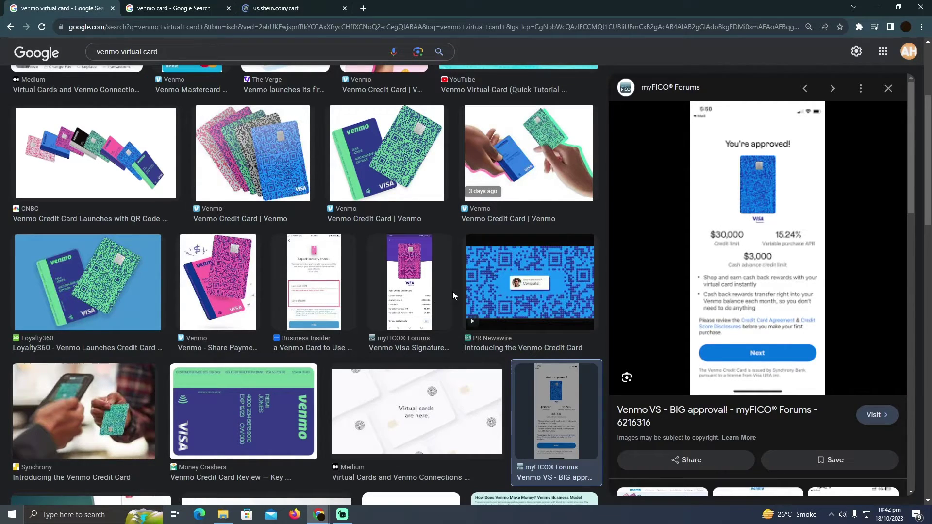
{"action": "left_click", "coordinate": [414, 295]}
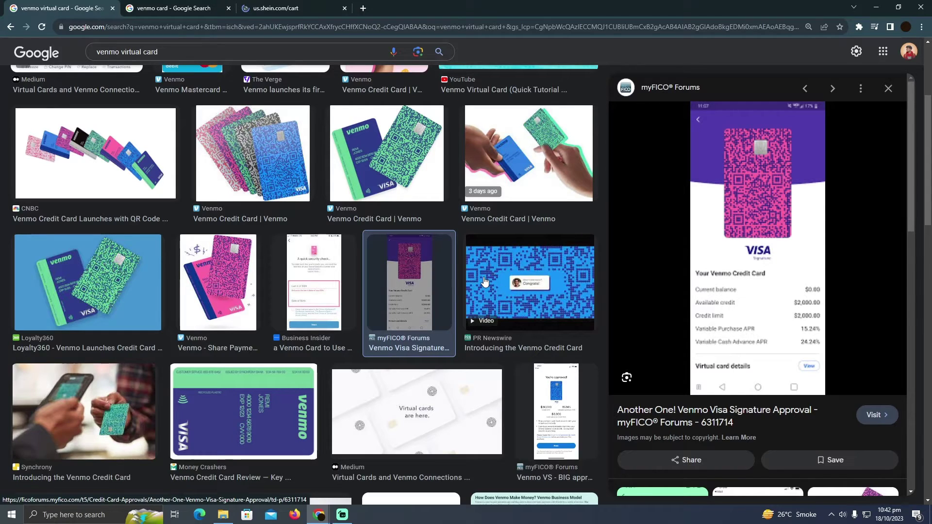
{"action": "key", "text": "ctrl+shift+Tab"}
{"action": "key", "text": "ctrl+shift+Tab"}
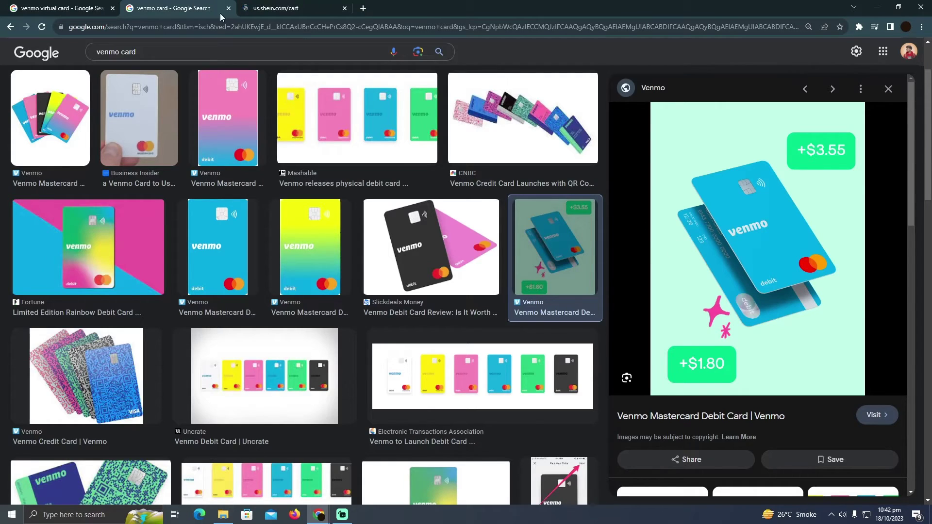